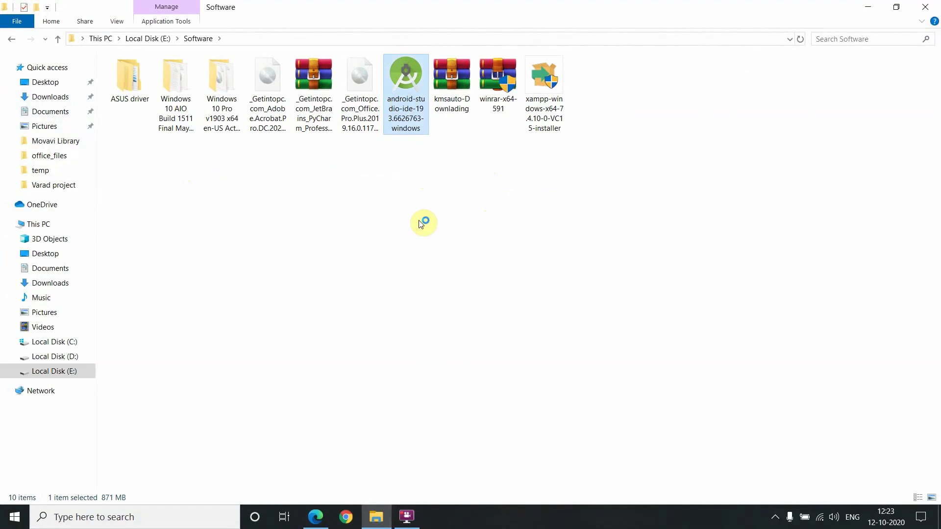
Close File Explorer, search for android studio in Google Chrome and open the official Android Studio download page
{"action": "left_click", "coordinate": [932, 6]}
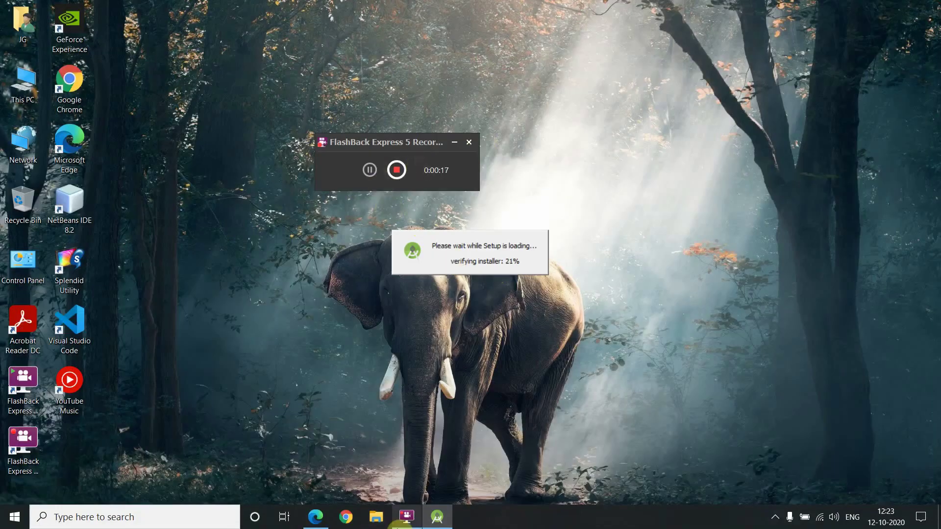
{"action": "left_click", "coordinate": [345, 518]}
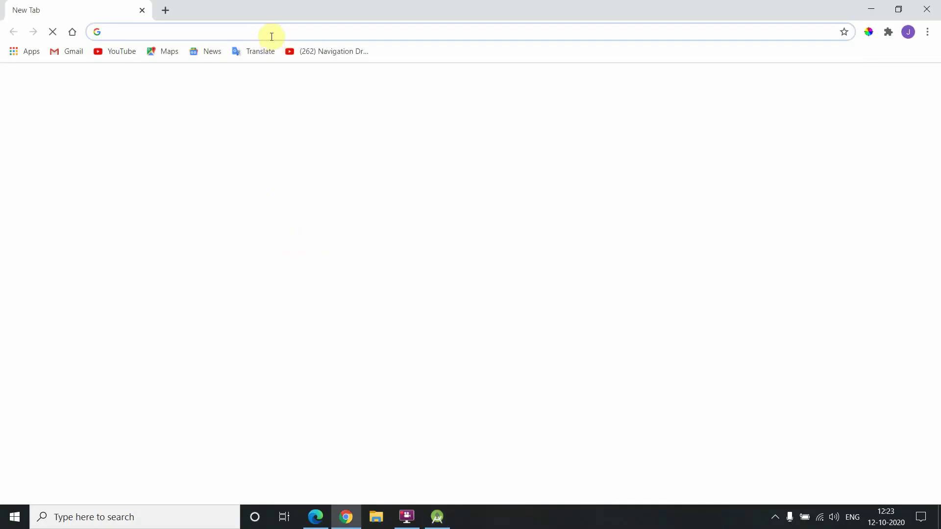
{"action": "left_click", "coordinate": [272, 36]}
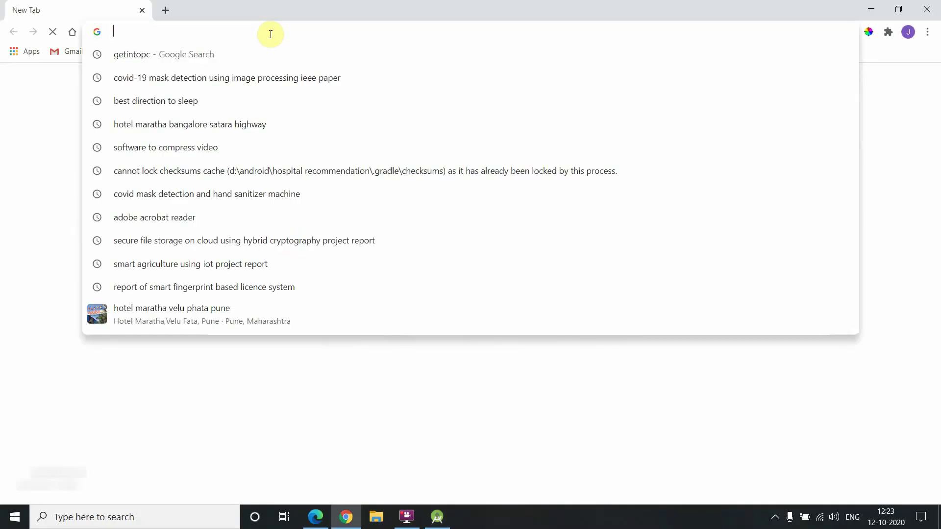
{"action": "type", "text": "android"}
{"action": "key", "text": "Down"}
{"action": "key", "text": "Return"}
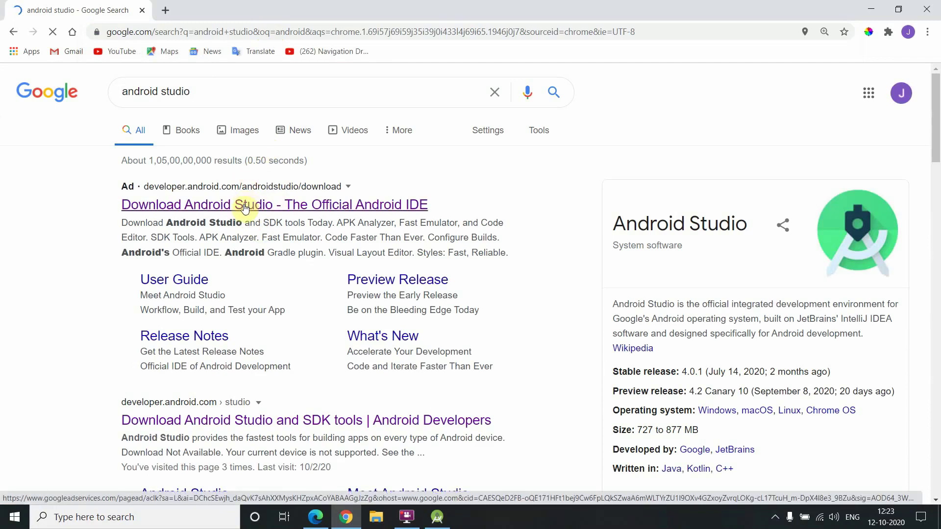
Examine the Android Studio download page, including the version under the download button and the downloads for each platform, and minimize the browser
{"action": "left_click", "coordinate": [438, 521]}
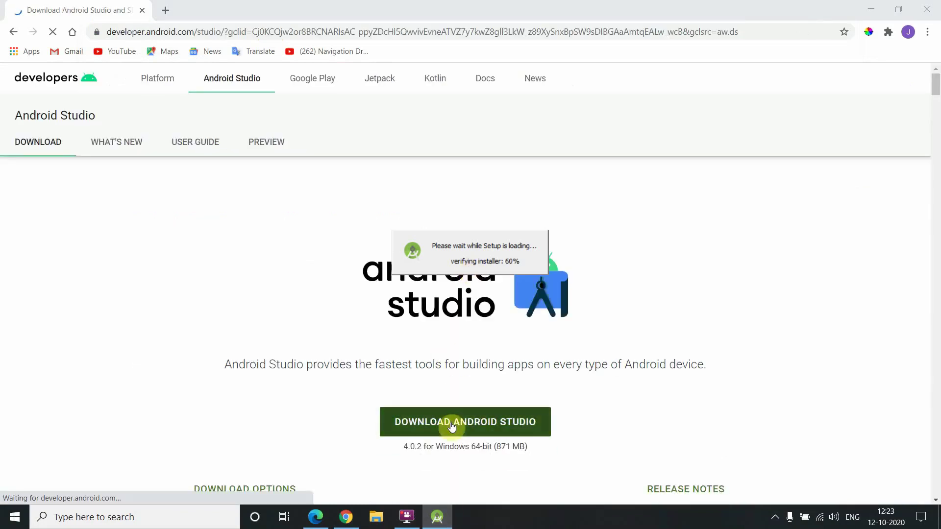
{"action": "scroll", "coordinate": [458, 422], "scroll_direction": "down", "scroll_amount": 1}
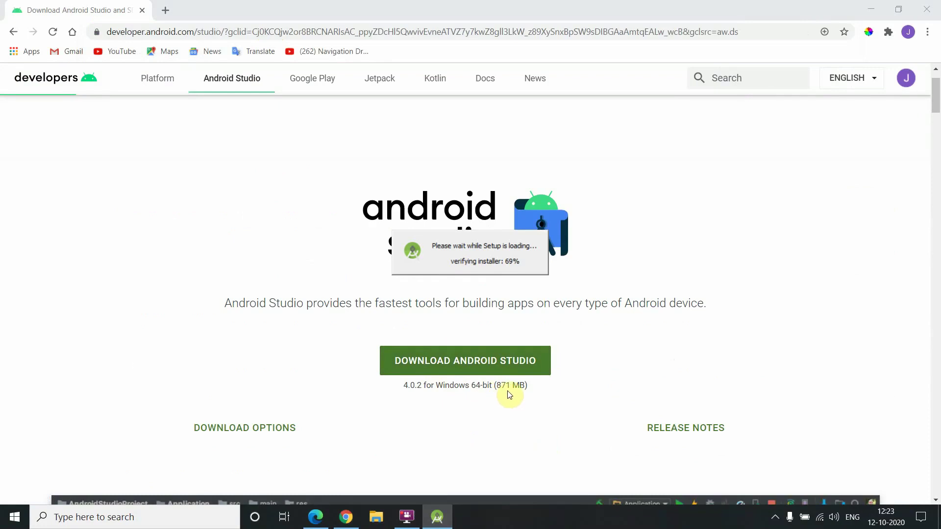
{"action": "left_click_drag", "start_coordinate": [527, 385], "coordinate": [404, 384]}
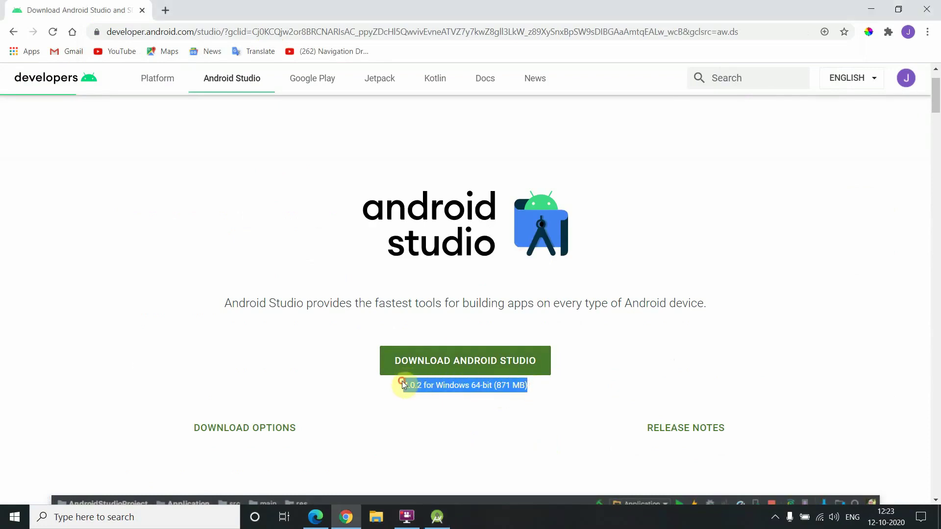
{"action": "left_click", "coordinate": [430, 423]}
{"action": "scroll", "coordinate": [531, 209], "scroll_direction": "up", "scroll_amount": 10}
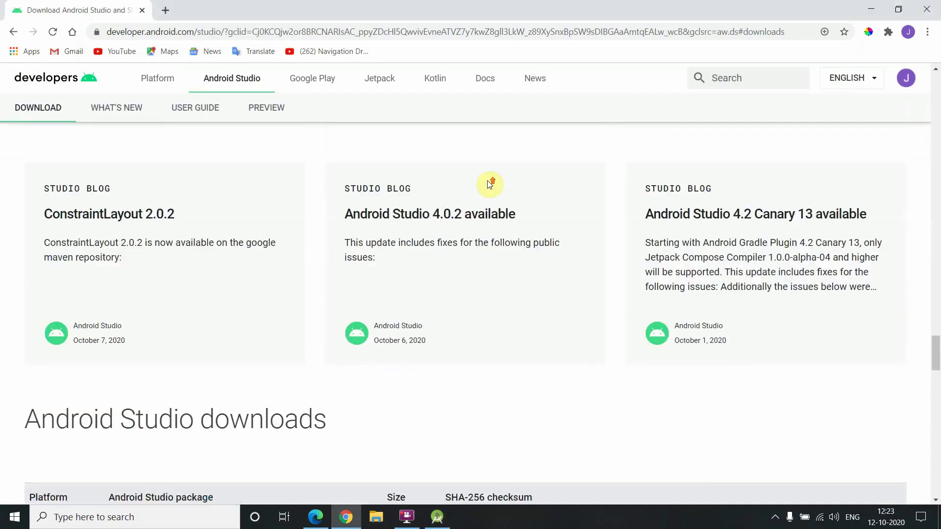
{"action": "scroll", "coordinate": [537, 211], "scroll_direction": "down", "scroll_amount": 8}
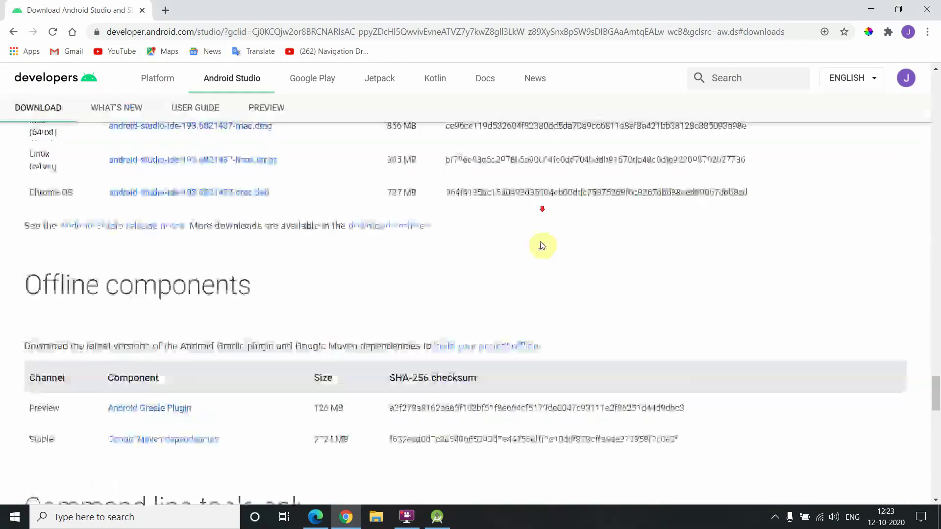
{"action": "scroll", "coordinate": [542, 245], "scroll_direction": "down", "scroll_amount": 10}
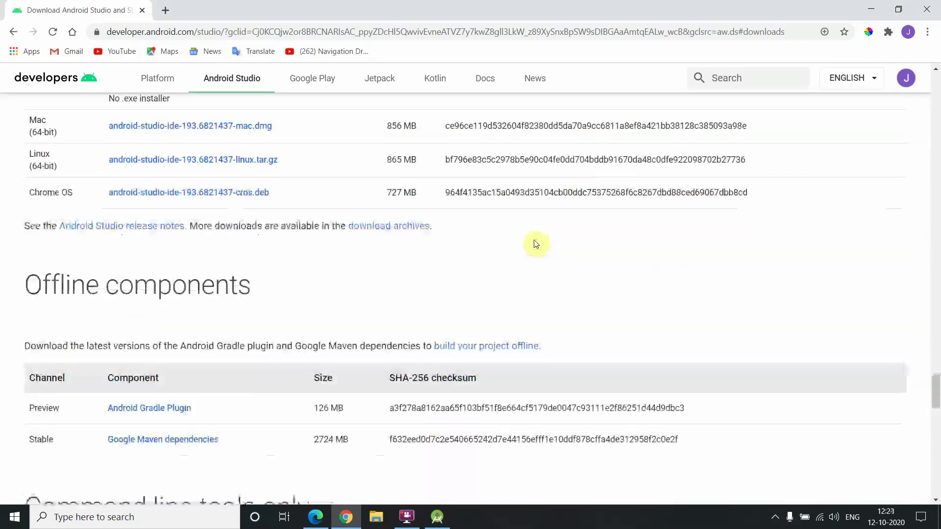
{"action": "scroll", "coordinate": [548, 249], "scroll_direction": "down", "scroll_amount": 15}
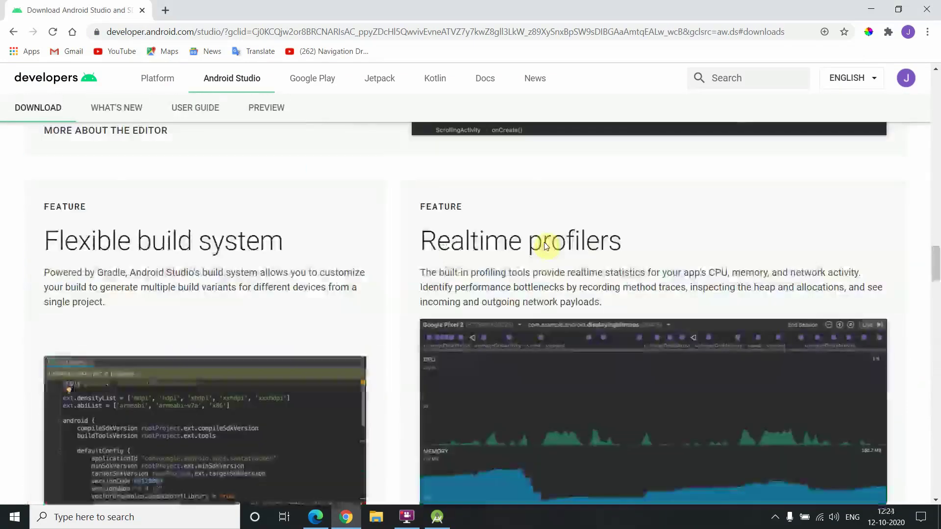
{"action": "scroll", "coordinate": [936, 182], "scroll_direction": "up", "scroll_amount": 15}
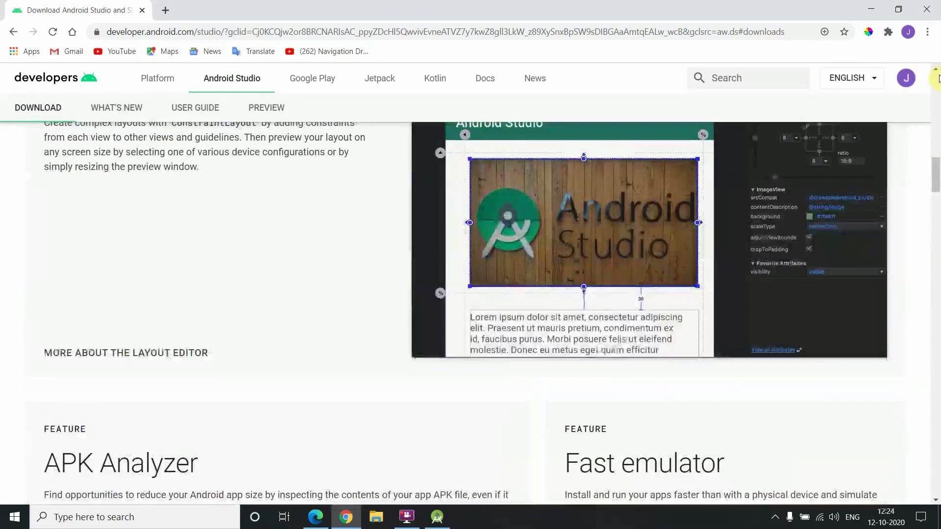
{"action": "scroll", "coordinate": [936, 76], "scroll_direction": "up", "scroll_amount": 10}
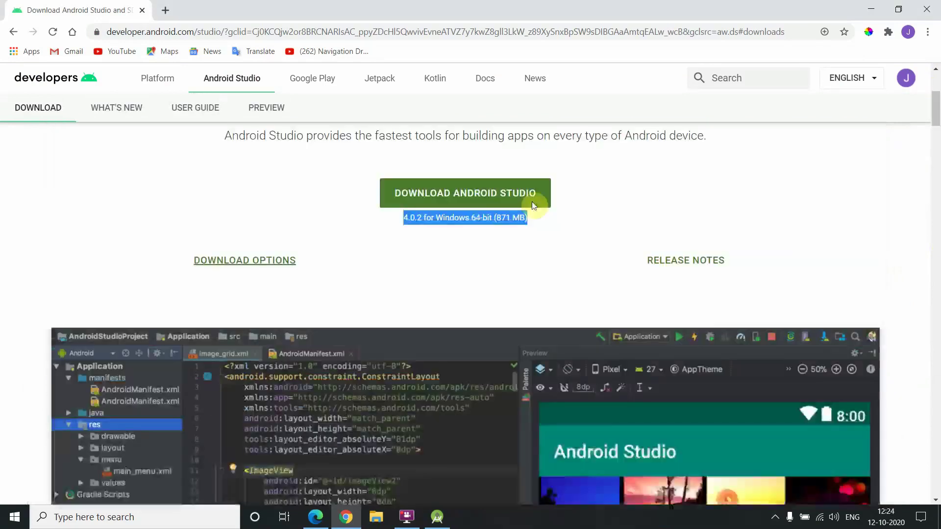
{"action": "scroll", "coordinate": [699, 221], "scroll_direction": "up", "scroll_amount": 5}
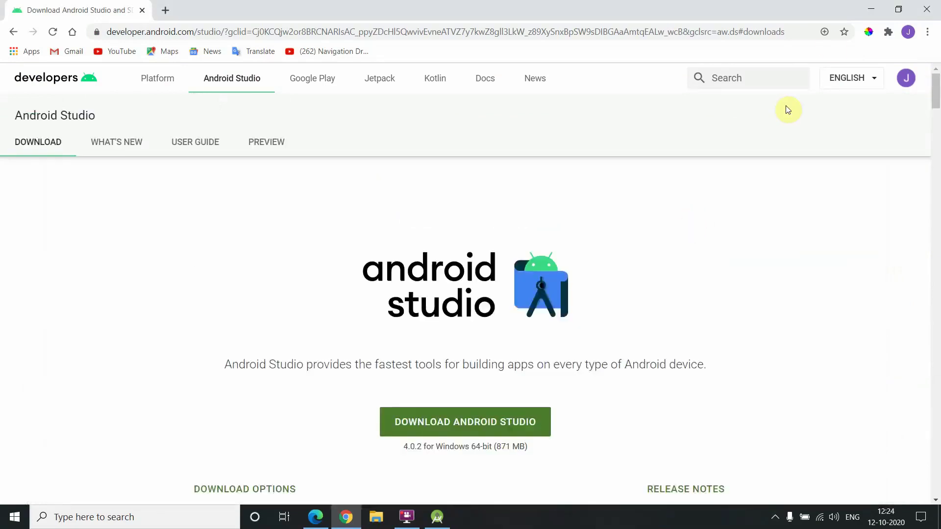
{"action": "left_click", "coordinate": [871, 10]}
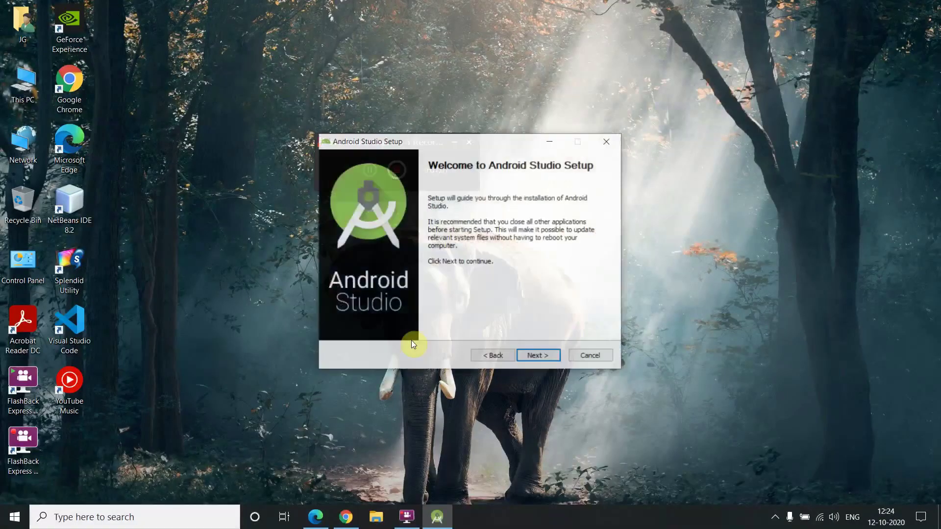
Install Android Studio with Android Virtual Device in C:\Program Files\Android\Android Studio, using the Android Studio Start Menu folder, and show the installation details
{"action": "left_click", "coordinate": [526, 357]}
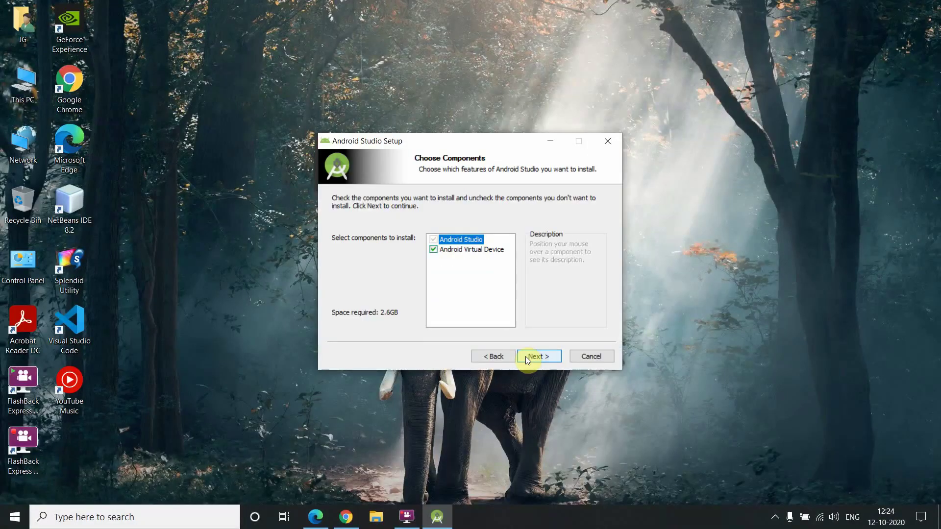
{"action": "left_click", "coordinate": [433, 249]}
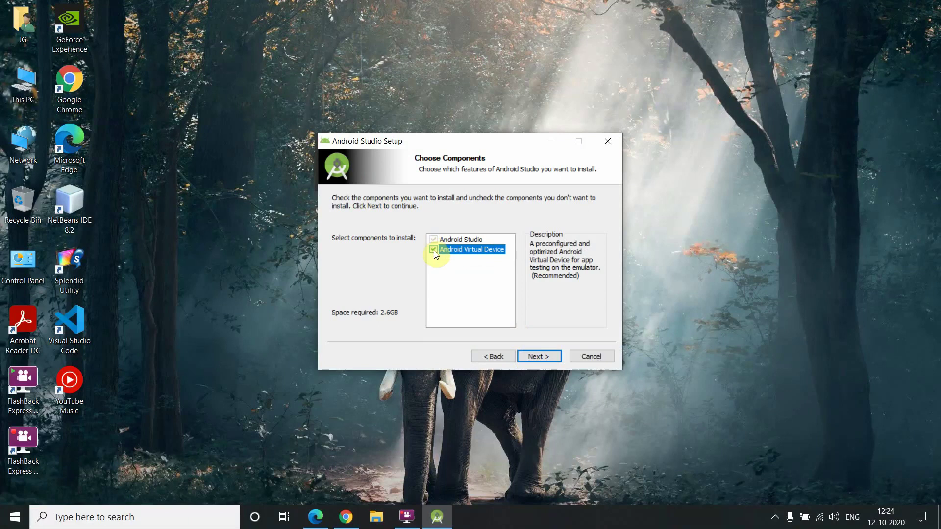
{"action": "left_click", "coordinate": [540, 356]}
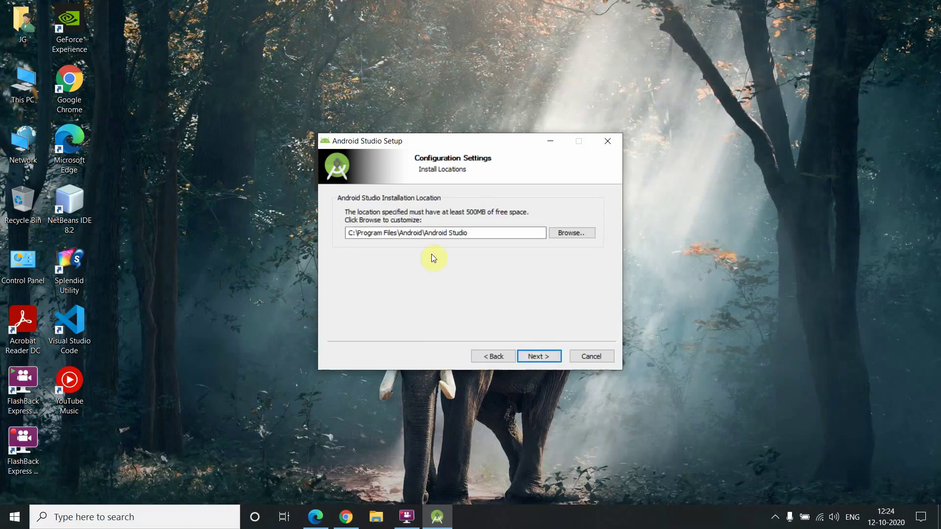
{"action": "left_click", "coordinate": [539, 357]}
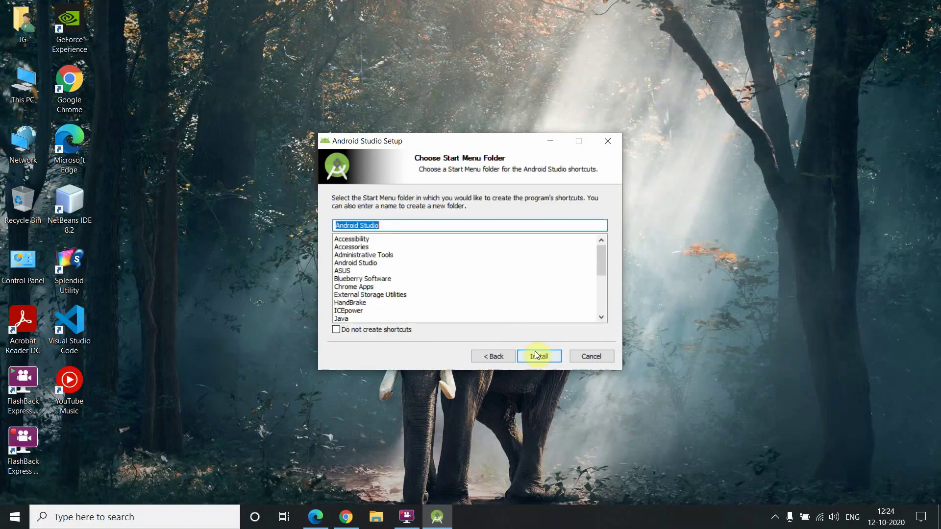
{"action": "left_click", "coordinate": [539, 356]}
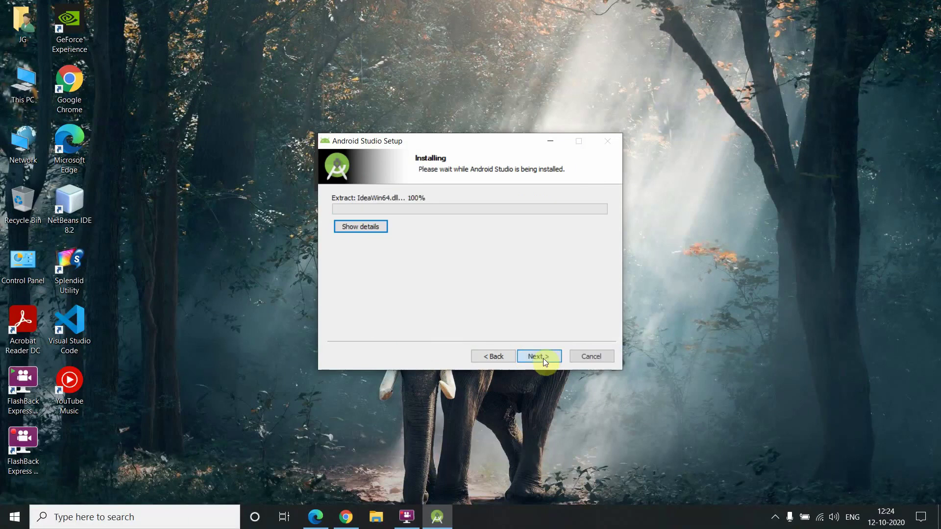
{"action": "left_click", "coordinate": [368, 227]}
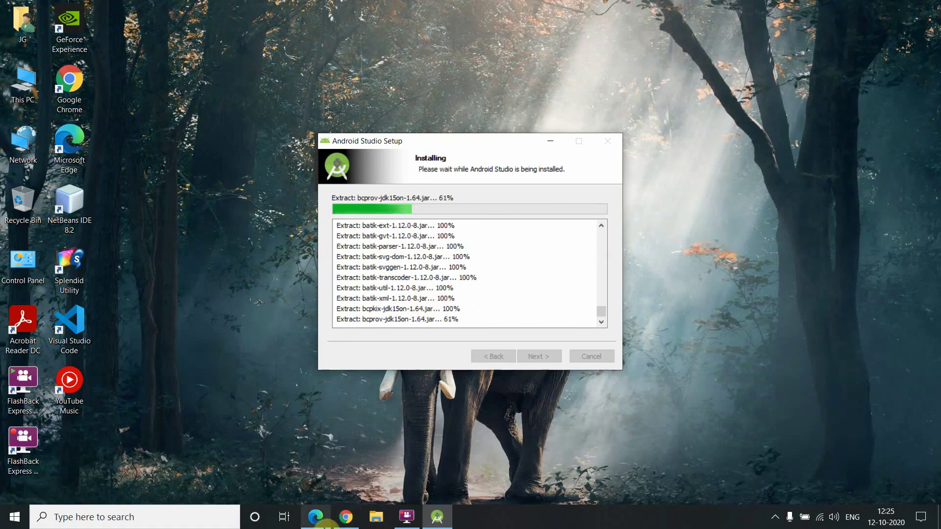
Search for whatsapp web in Google Chrome, open web.whatsapp.com to view the chat list, and minimize the browser
{"action": "mouse_move", "coordinate": [354, 524]}
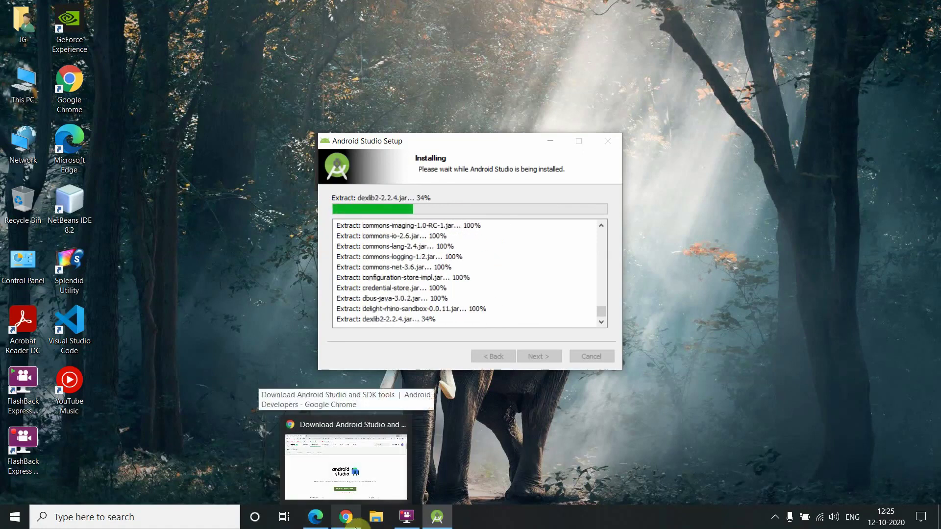
{"action": "left_click", "coordinate": [346, 465]}
{"action": "left_click", "coordinate": [165, 11]}
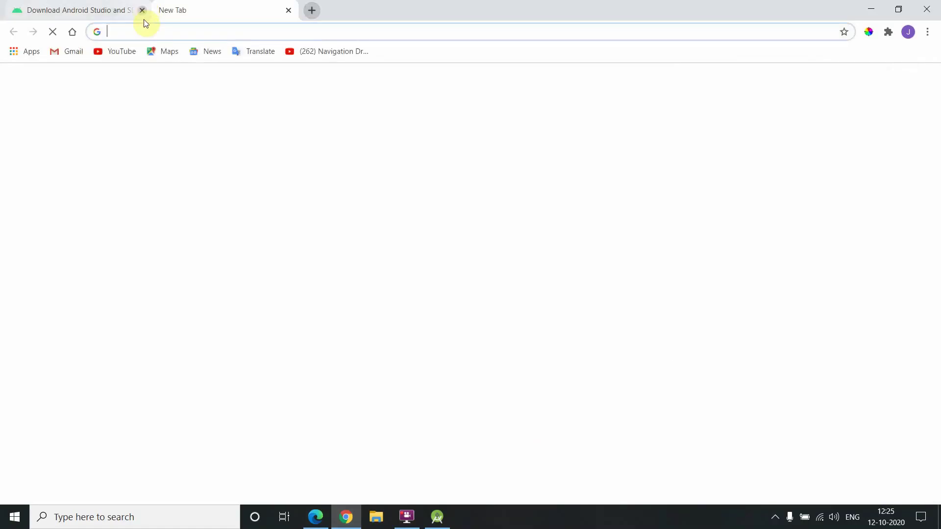
{"action": "left_click", "coordinate": [147, 30]}
{"action": "type", "text": "w"}
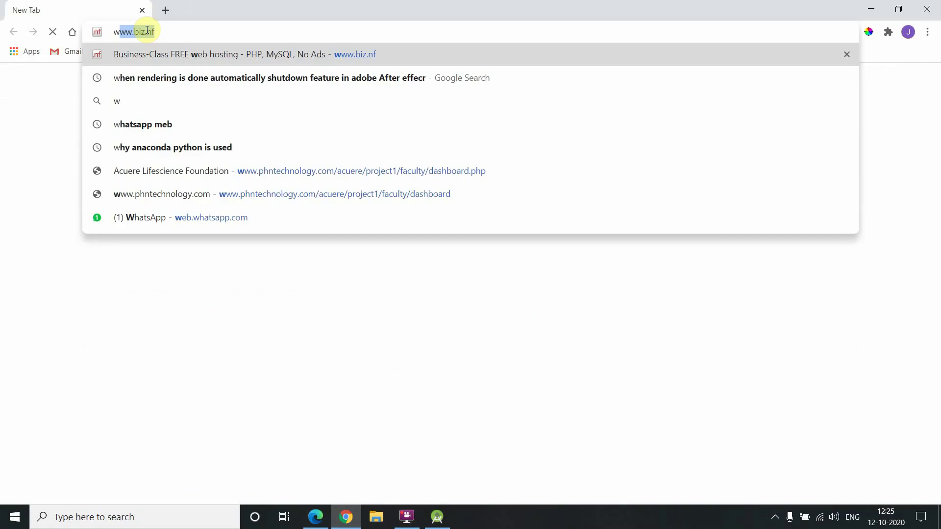
{"action": "type", "text": "ha"}
{"action": "key", "text": "Down"}
{"action": "key", "text": "Down"}
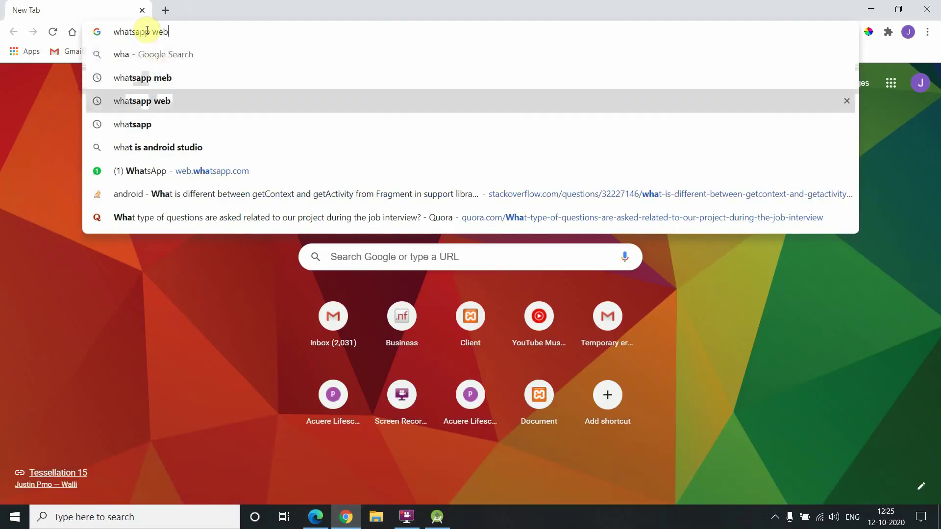
{"action": "key", "text": "Return"}
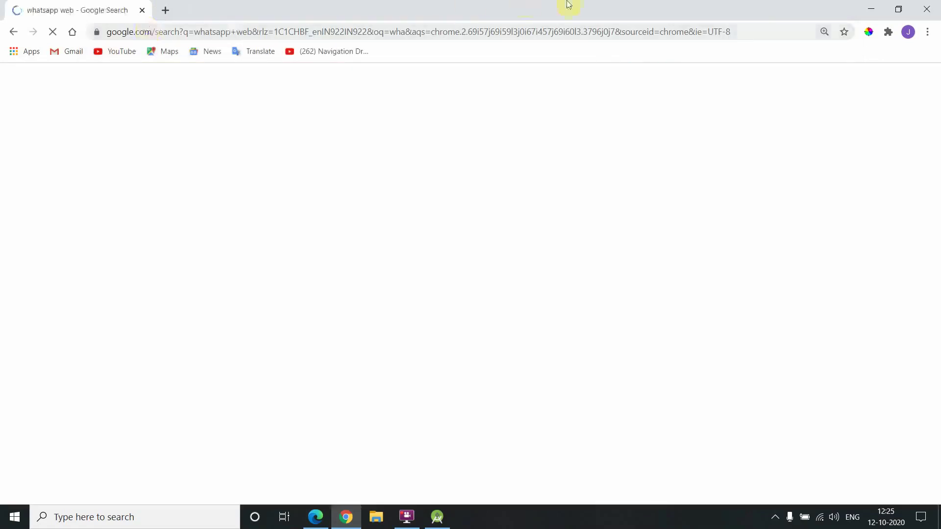
{"action": "left_click", "coordinate": [189, 201]}
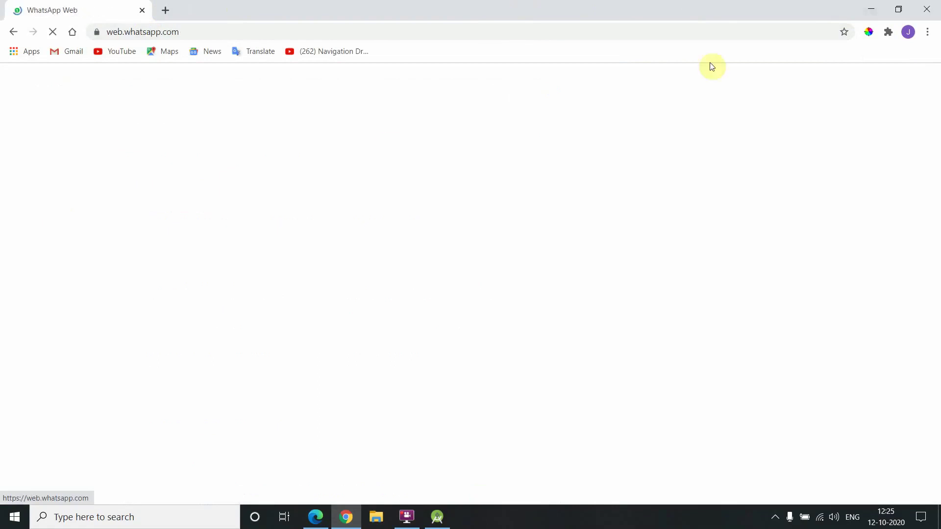
{"action": "left_click", "coordinate": [871, 9]}
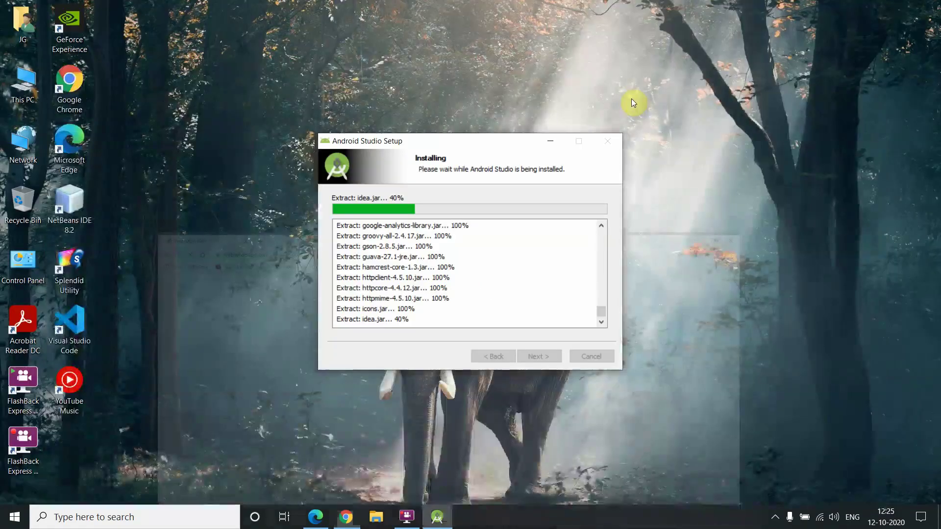
{"action": "mouse_move", "coordinate": [338, 518]}
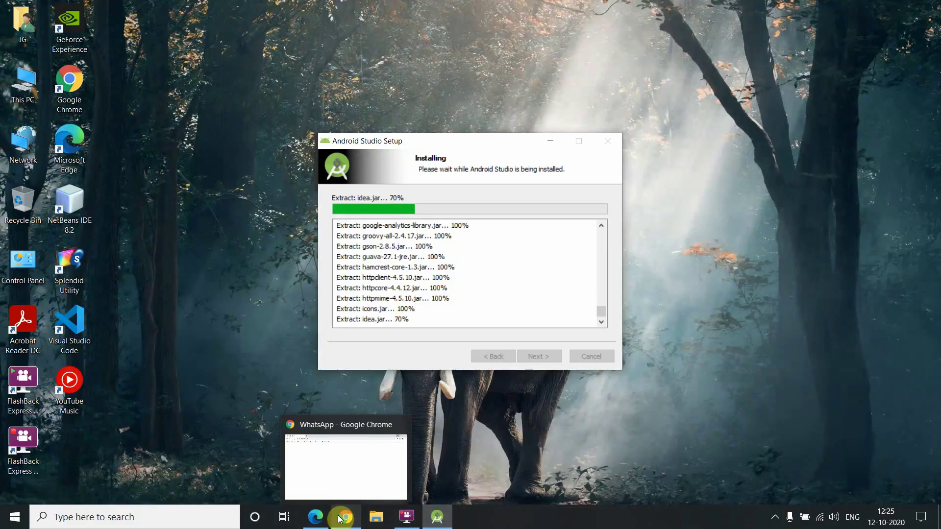
{"action": "left_click", "coordinate": [338, 518]}
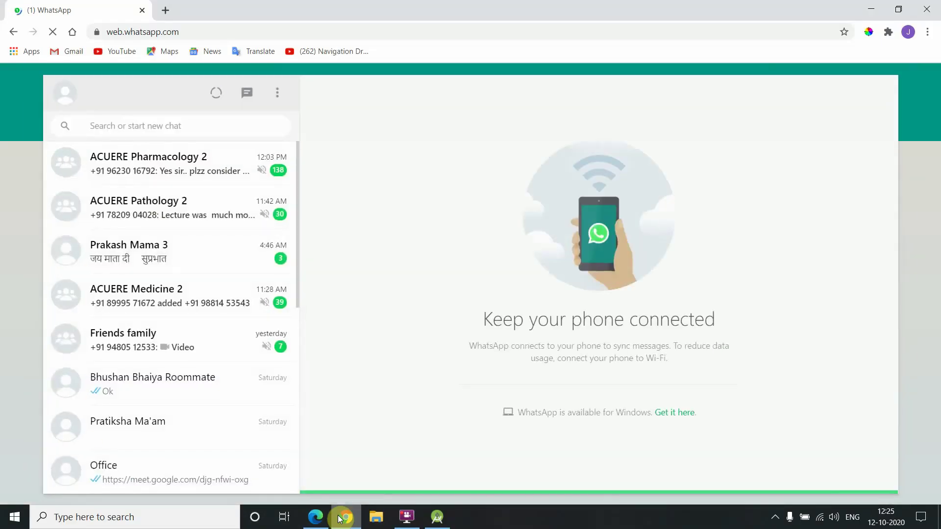
{"action": "left_click", "coordinate": [870, 9]}
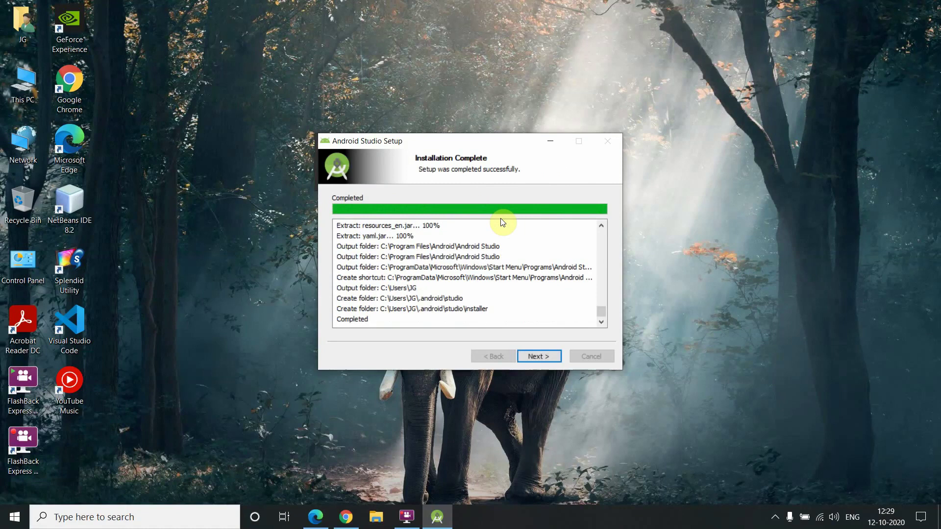
Finish the Android Studio setup with Start Android Studio enabled and dismiss the desktop notification
{"action": "left_click", "coordinate": [541, 358]}
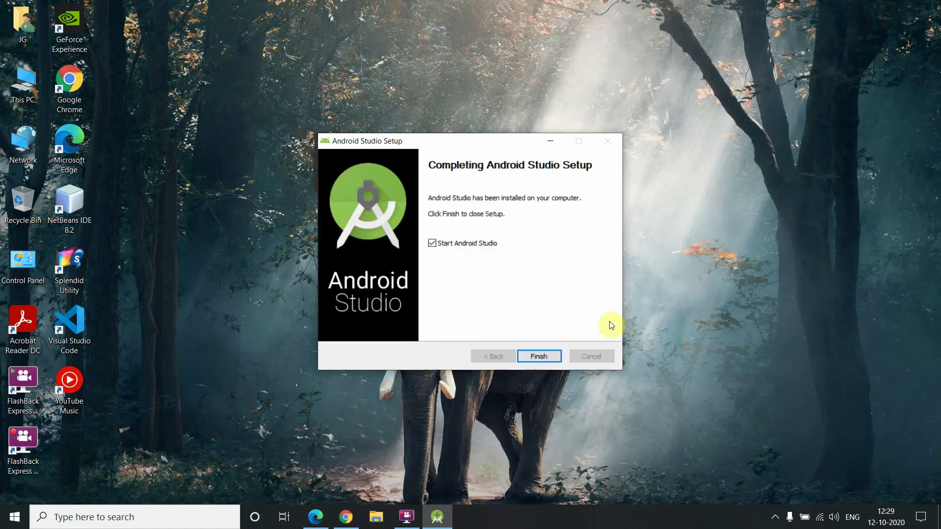
{"action": "left_click", "coordinate": [537, 355]}
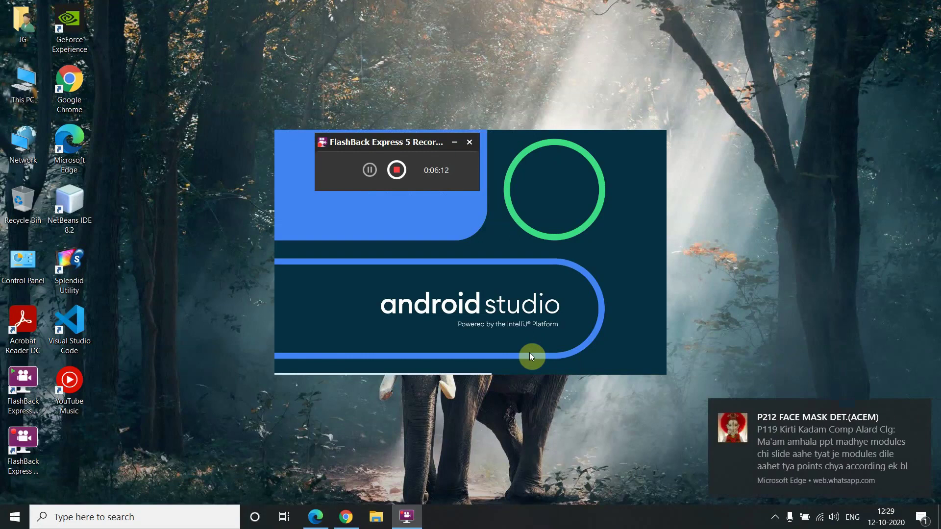
{"action": "left_click", "coordinate": [921, 410]}
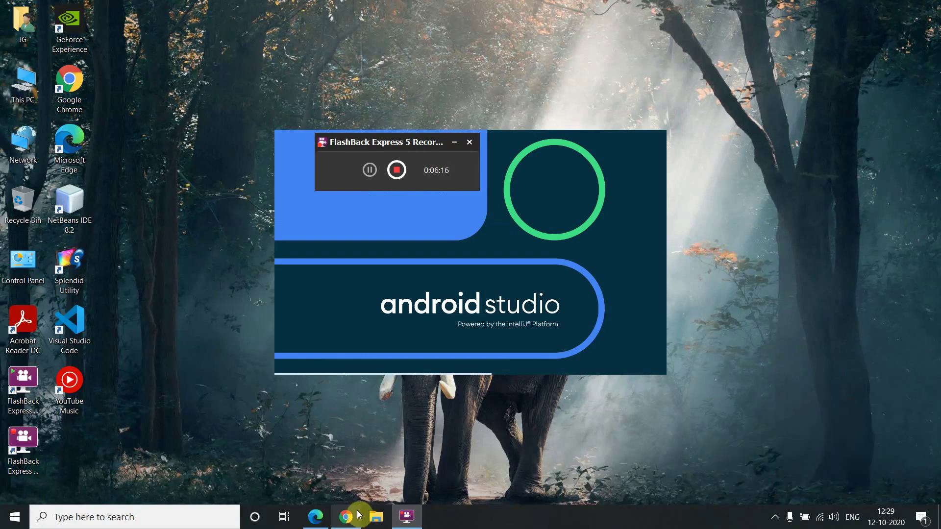
Show the Build output with the Gradle sync status of the opened project in Android Studio
{"action": "mouse_move", "coordinate": [359, 514]}
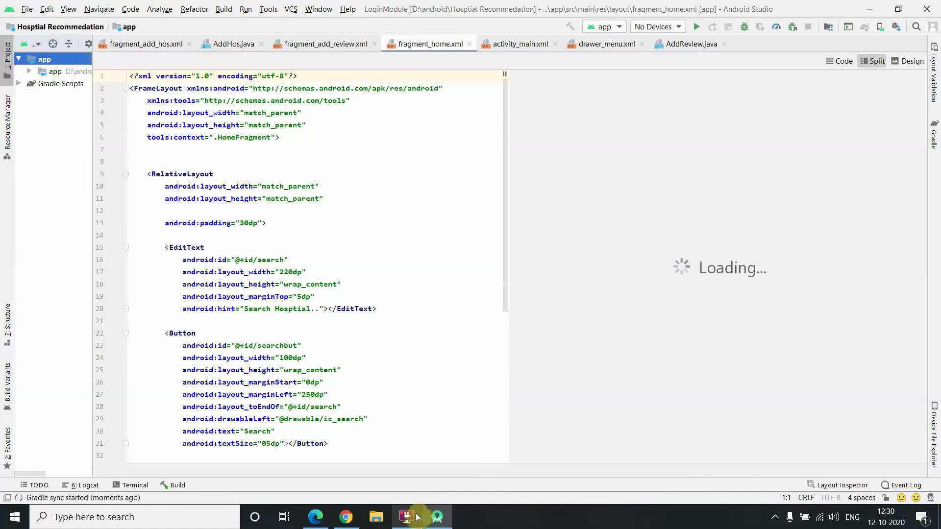
{"action": "left_click", "coordinate": [172, 484]}
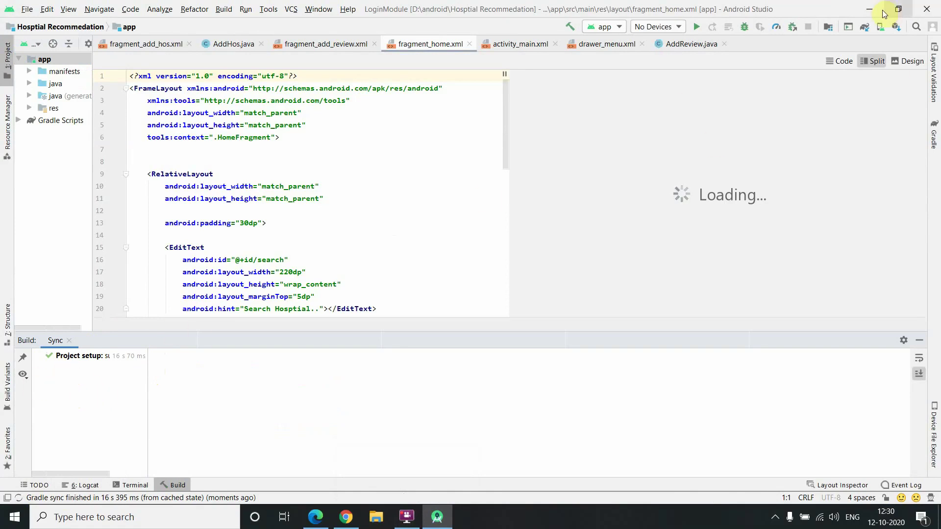
{"action": "left_click", "coordinate": [400, 522]}
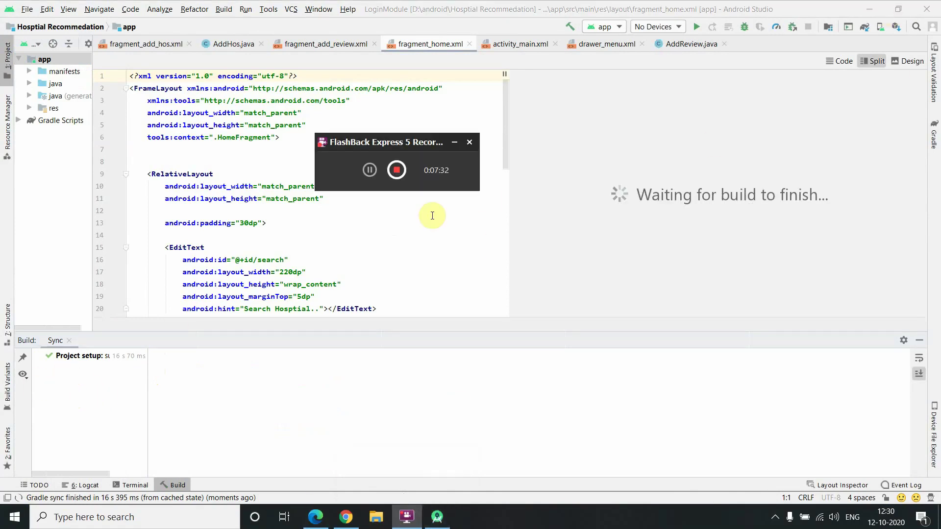